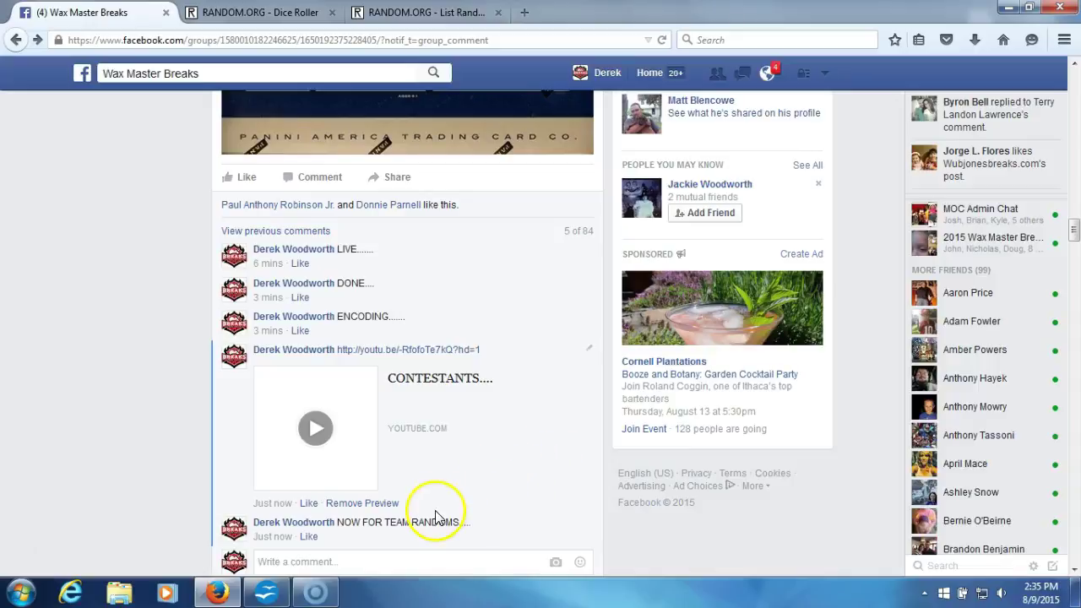
Post the comment 'LIVE.....' on the Facebook group thread
{"action": "scroll", "coordinate": [431, 515], "scroll_direction": "down", "scroll_amount": 2}
{"action": "left_click", "coordinate": [407, 475]}
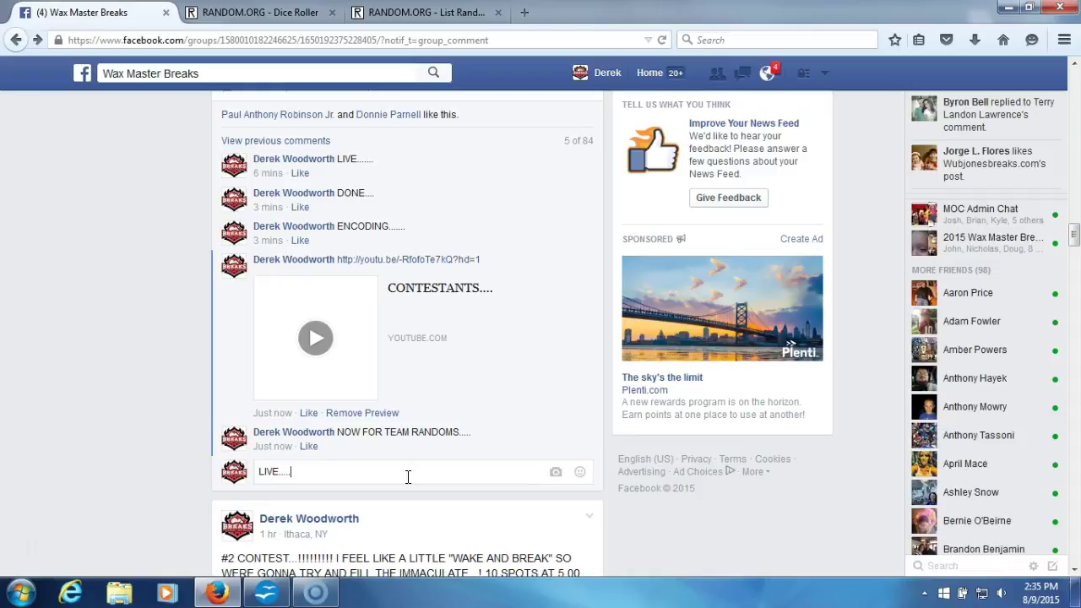
{"action": "key", "text": "Return"}
Roll the two dice on the Dice Roller, getting 1 and 4, then return to the List Randomizer
{"action": "left_click", "coordinate": [272, 13]}
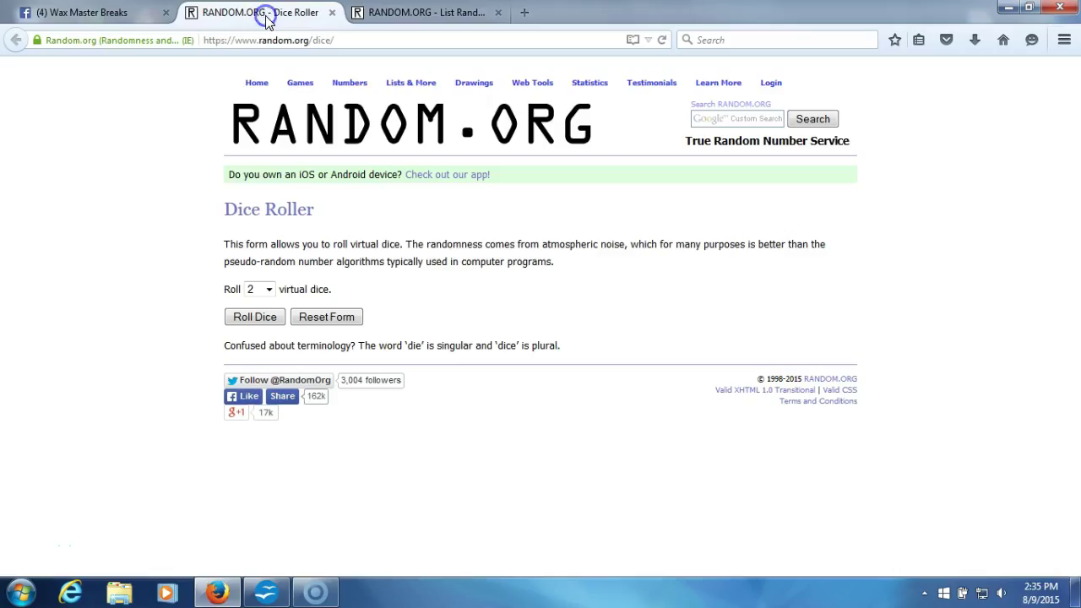
{"action": "left_click", "coordinate": [254, 318]}
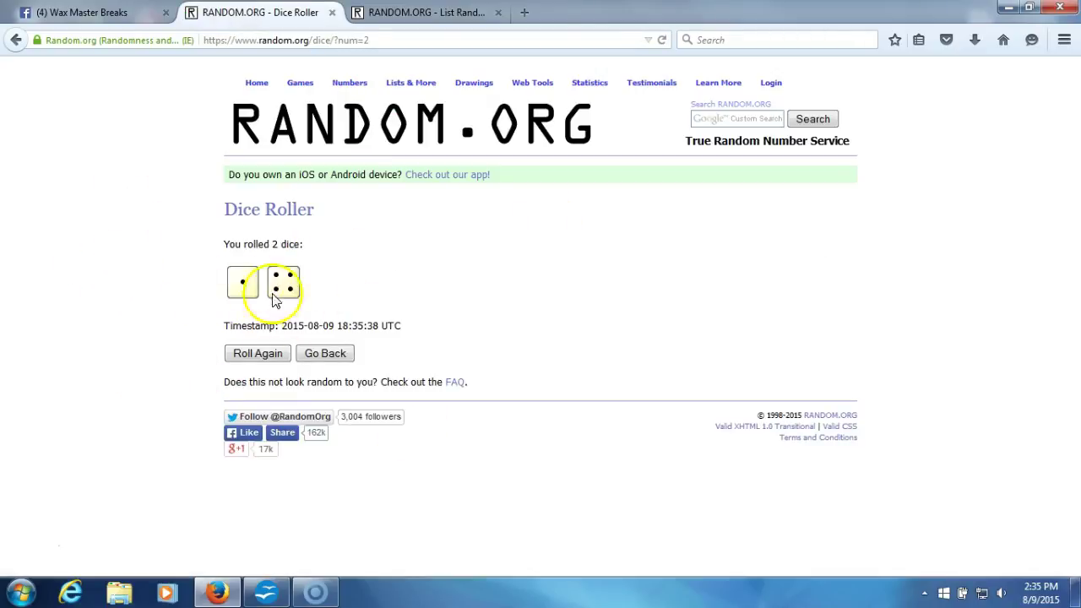
{"action": "left_click", "coordinate": [413, 24]}
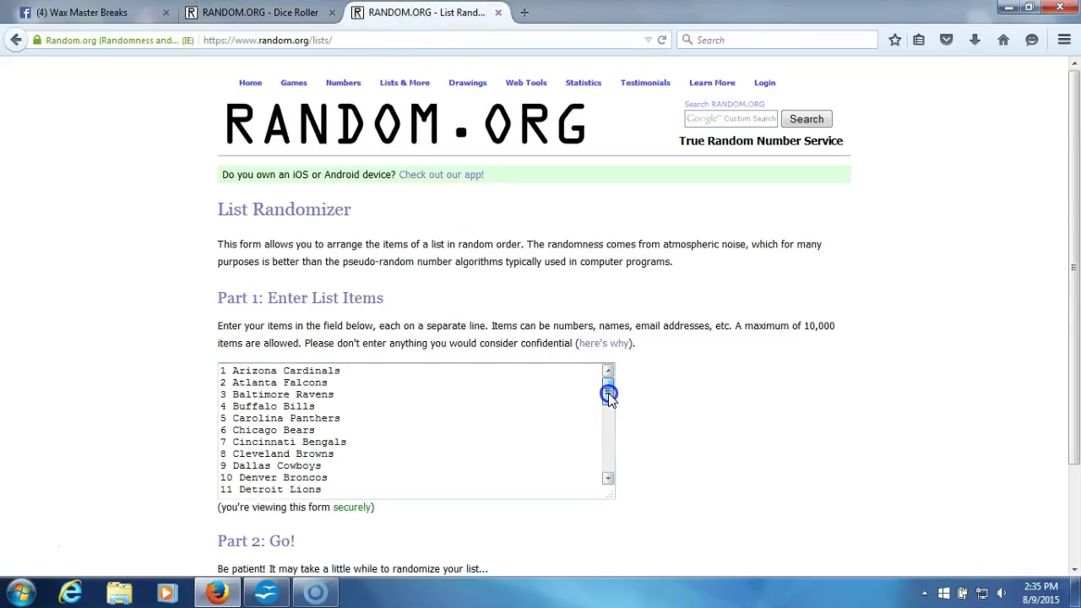
{"action": "left_click_drag", "start_coordinate": [610, 395], "coordinate": [611, 363]}
{"action": "left_click", "coordinate": [286, 23]}
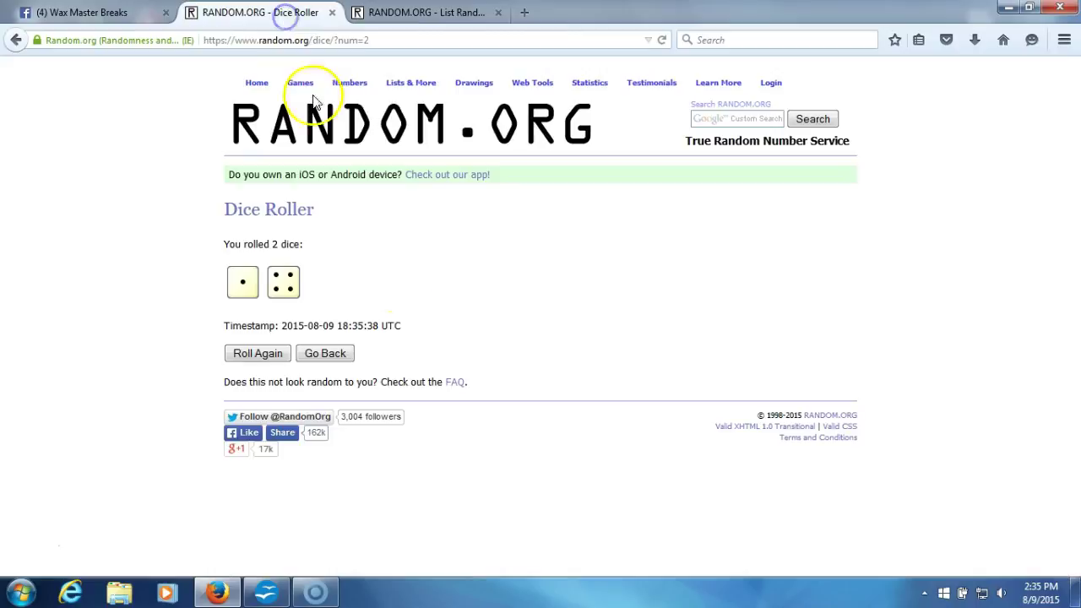
{"action": "left_click", "coordinate": [456, 10]}
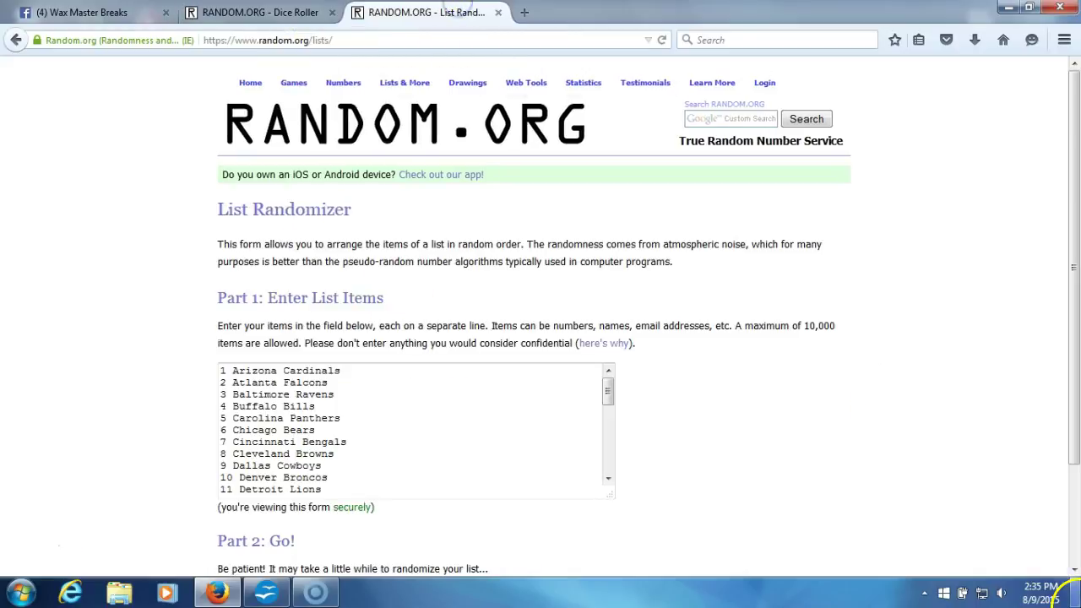
{"action": "left_click", "coordinate": [1043, 593]}
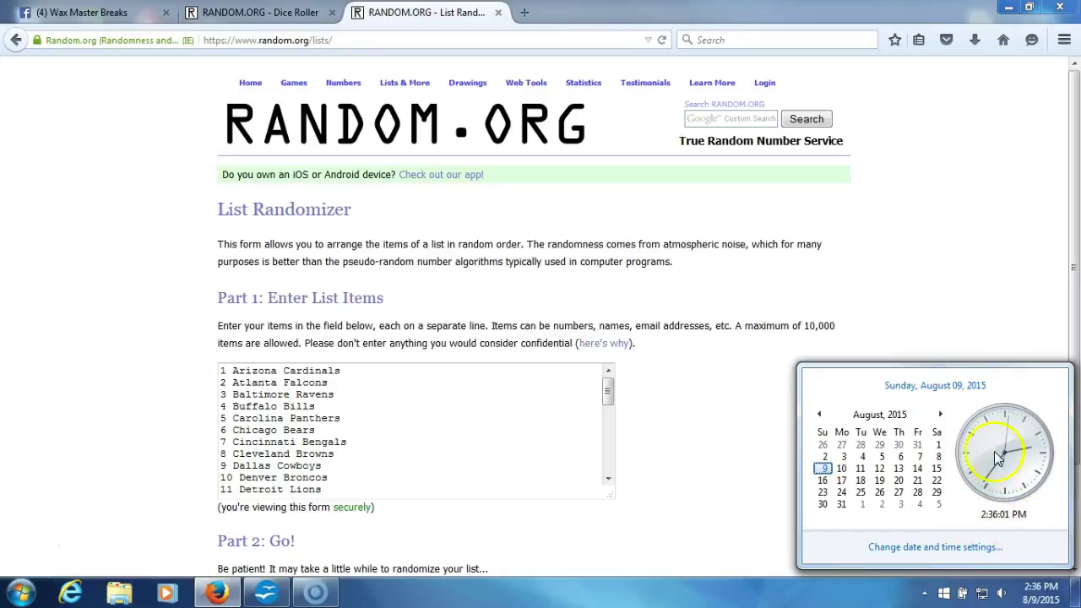
{"action": "left_click", "coordinate": [755, 510]}
{"action": "scroll", "coordinate": [755, 507], "scroll_direction": "down", "scroll_amount": 2}
Shuffle the 32-team NFL list four times in a row with Again
{"action": "left_click", "coordinate": [241, 509]}
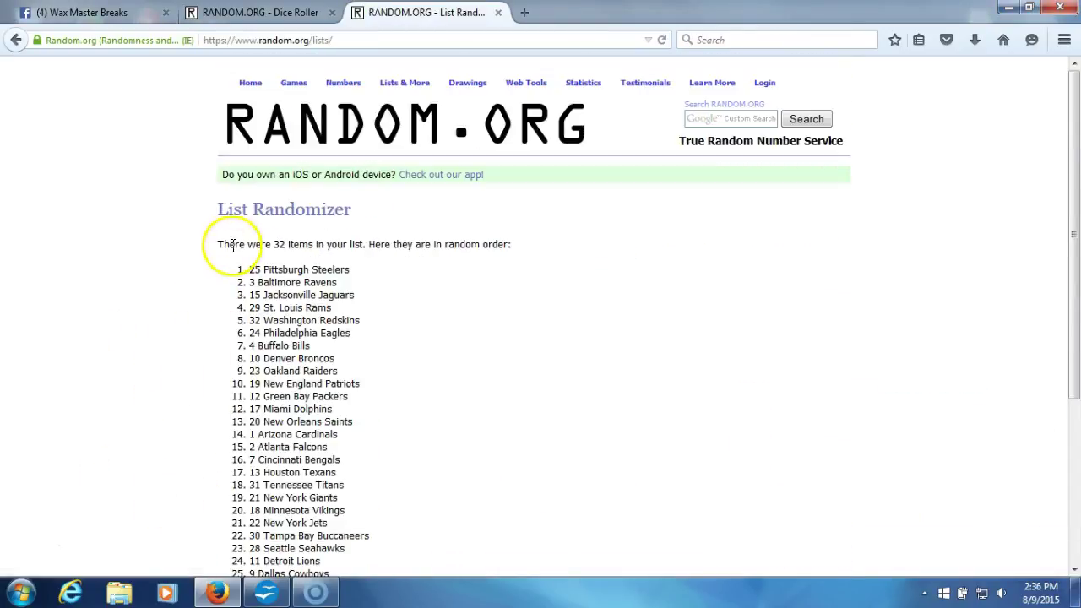
{"action": "left_click_drag", "start_coordinate": [227, 244], "coordinate": [323, 244]}
{"action": "left_click", "coordinate": [467, 300]}
{"action": "scroll", "coordinate": [456, 312], "scroll_direction": "down", "scroll_amount": 5}
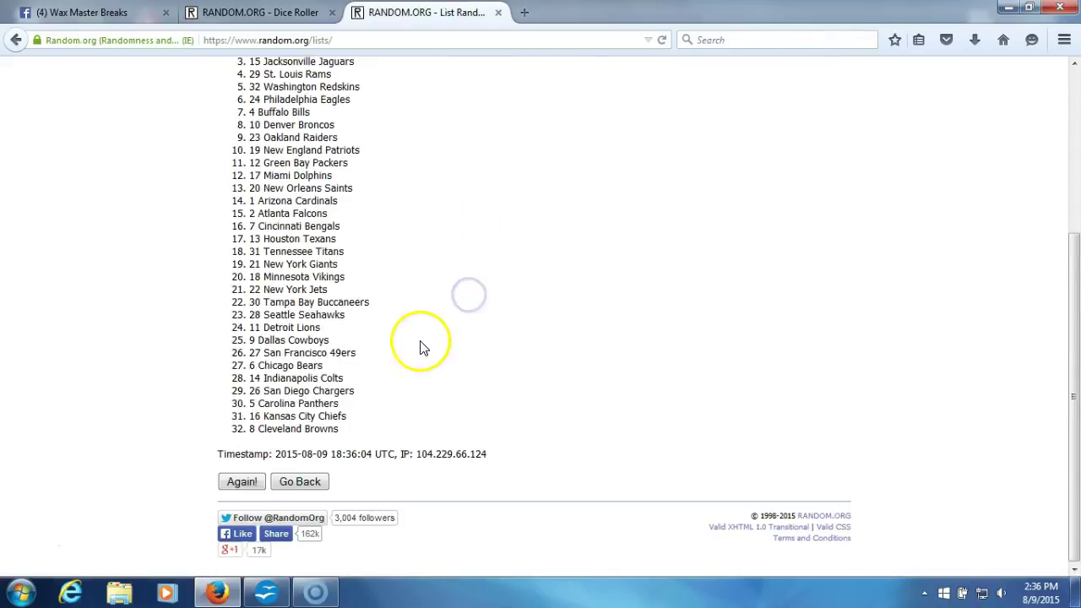
{"action": "left_click", "coordinate": [237, 484]}
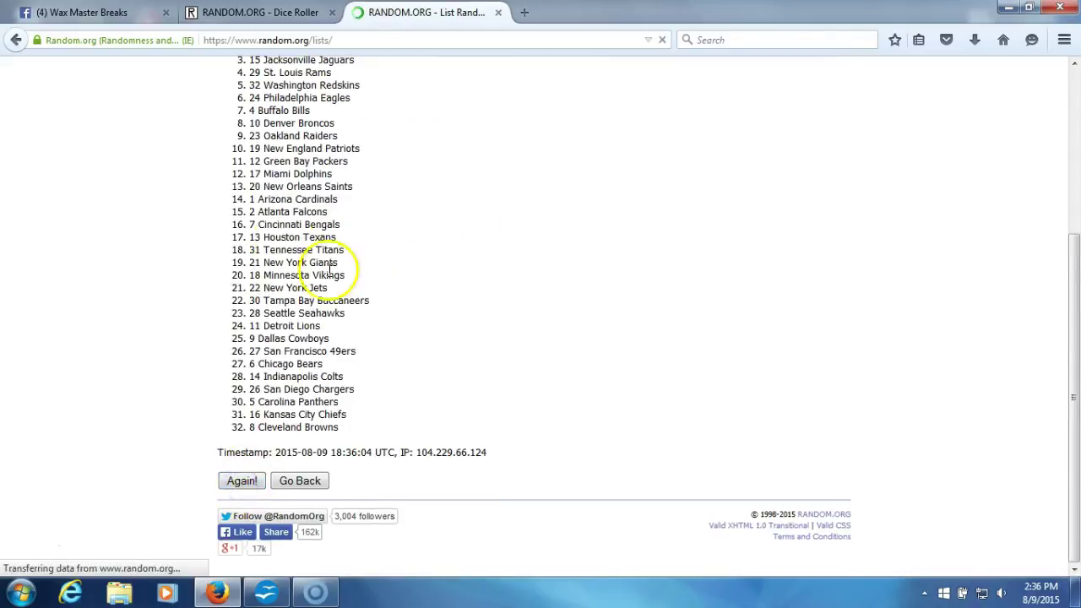
{"action": "scroll", "coordinate": [415, 330], "scroll_direction": "down", "scroll_amount": 5}
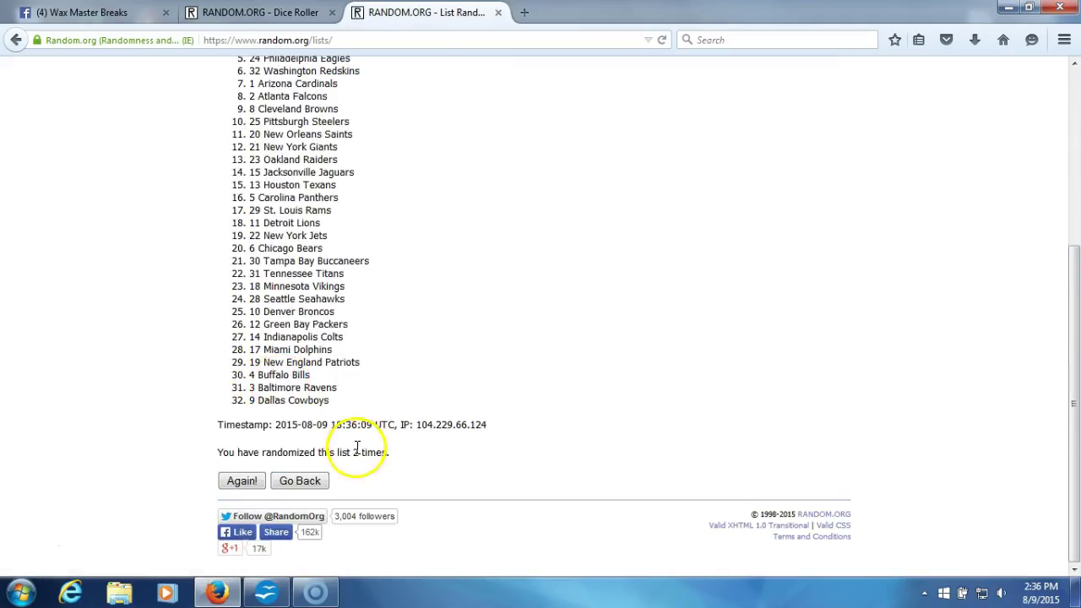
{"action": "left_click", "coordinate": [242, 481]}
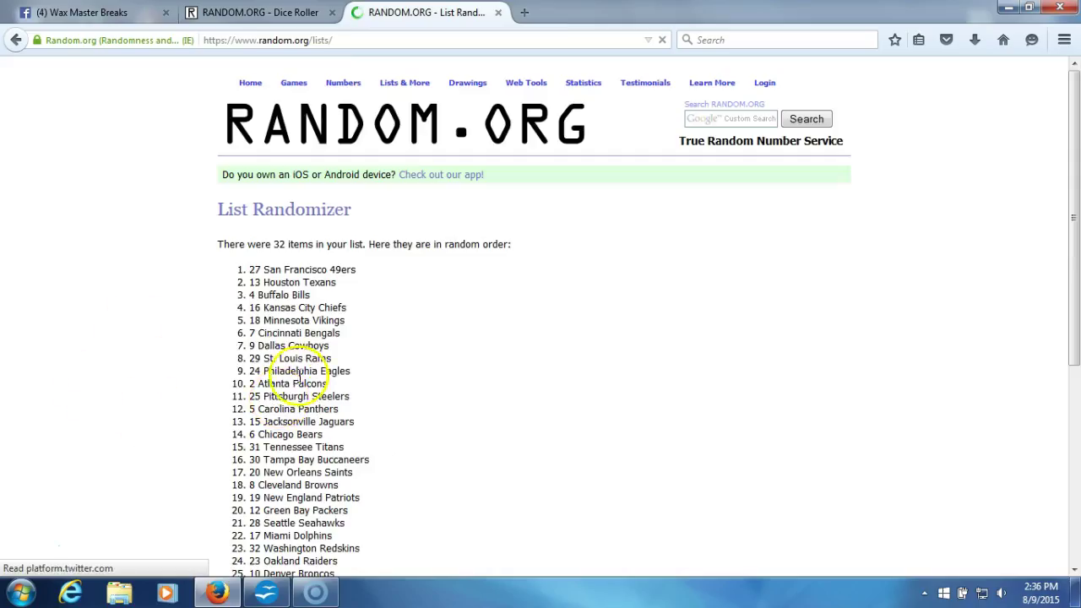
{"action": "scroll", "coordinate": [220, 404], "scroll_direction": "down", "scroll_amount": 5}
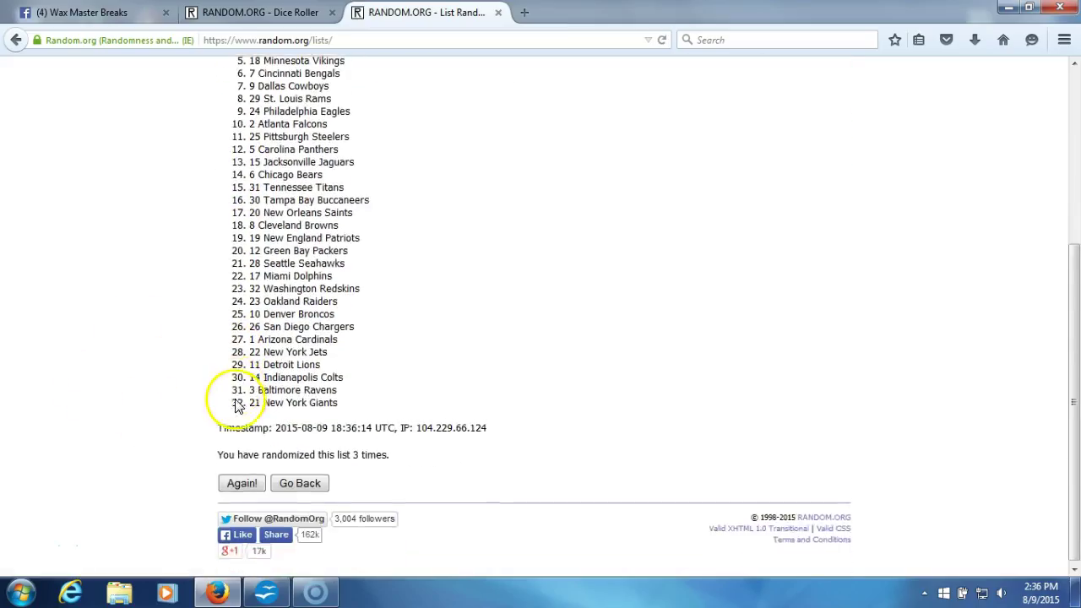
{"action": "left_click", "coordinate": [241, 481]}
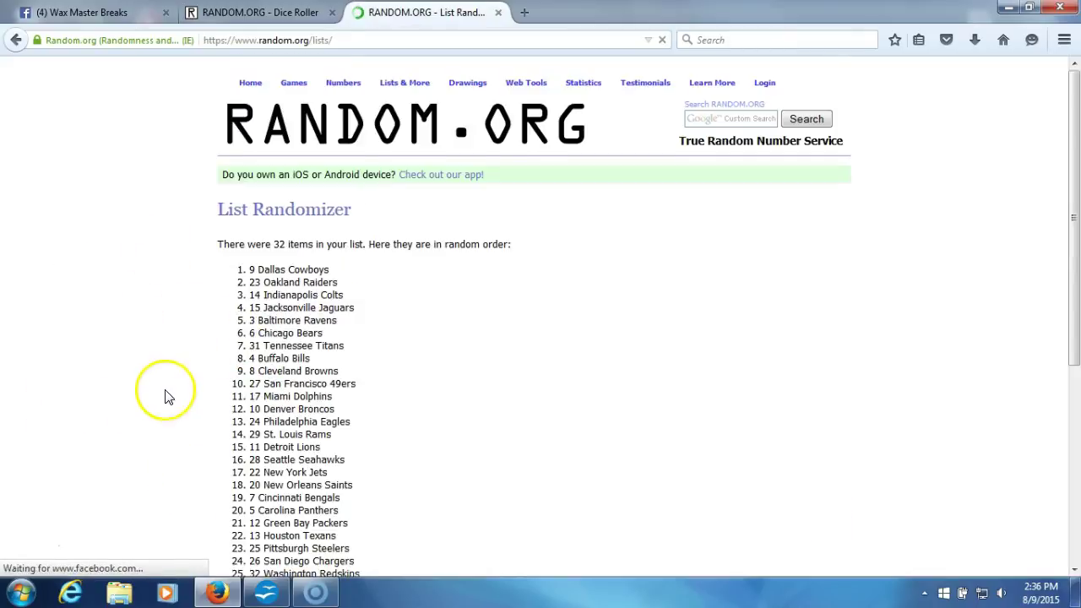
{"action": "scroll", "coordinate": [166, 393], "scroll_direction": "down", "scroll_amount": 5}
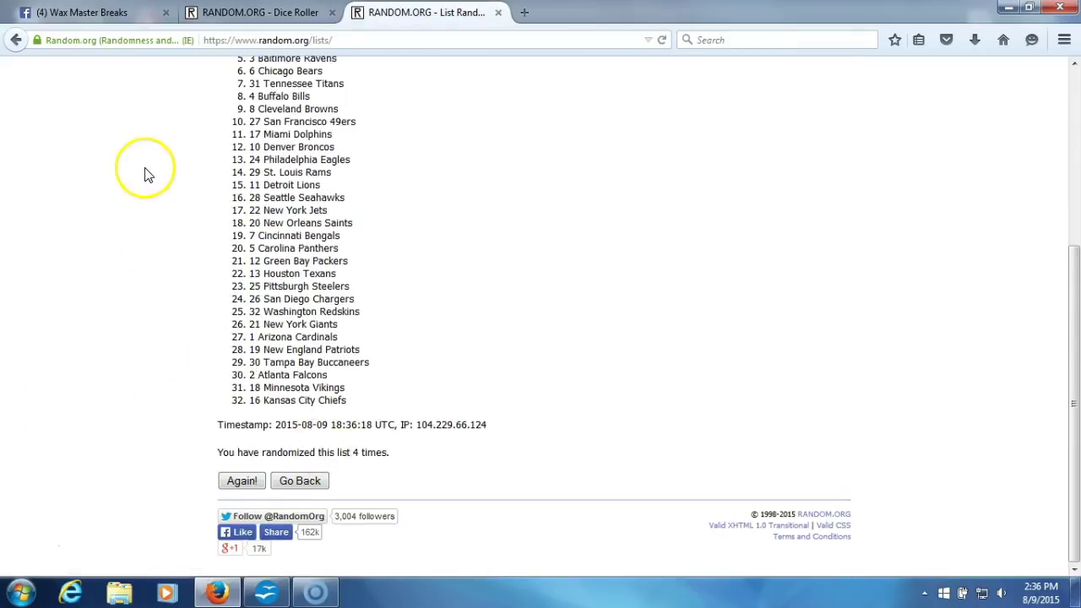
{"action": "scroll", "coordinate": [150, 164], "scroll_direction": "up", "scroll_amount": 2}
Highlight the last entry, 16 Kansas City Chiefs, and the 4-randomizations count
{"action": "left_click_drag", "start_coordinate": [248, 98], "coordinate": [377, 115]}
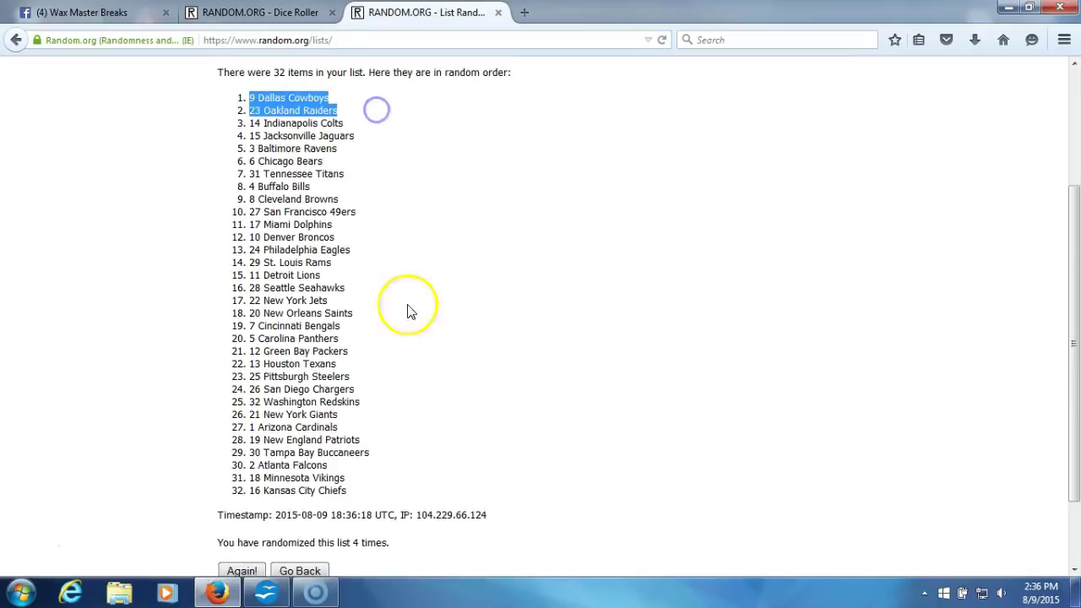
{"action": "left_click_drag", "start_coordinate": [359, 491], "coordinate": [242, 500]}
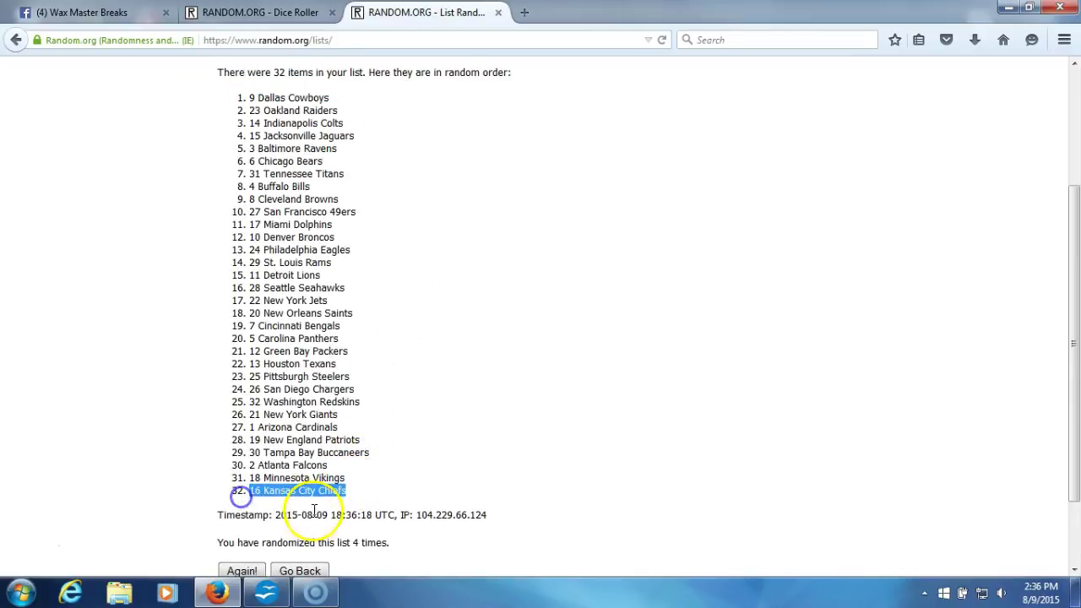
{"action": "left_click_drag", "start_coordinate": [350, 546], "coordinate": [393, 546]}
{"action": "left_click", "coordinate": [393, 546]}
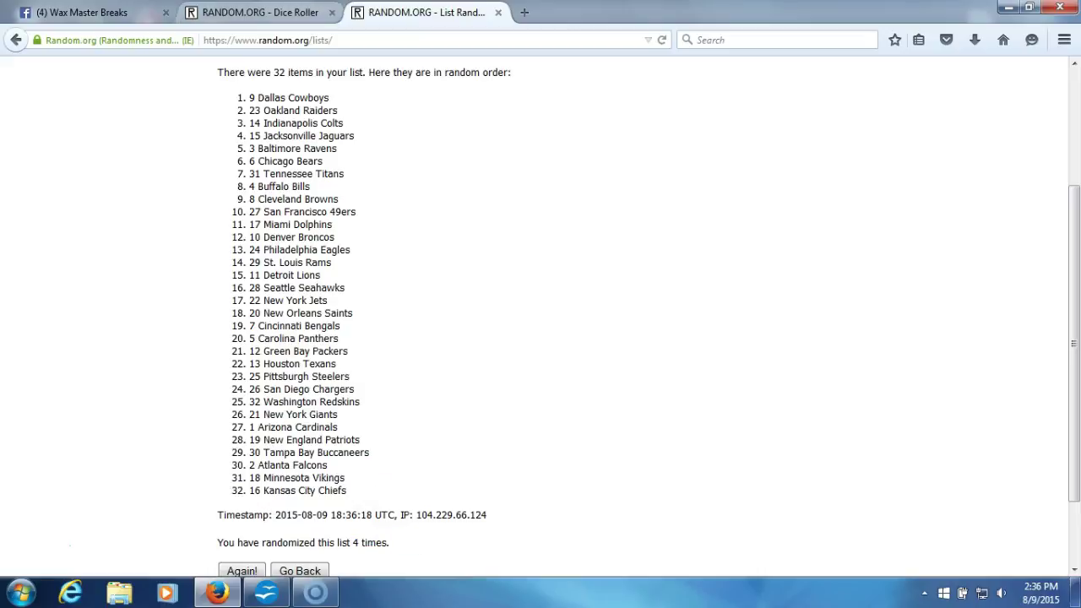
Check the current date and time from the taskbar clock
{"action": "left_click", "coordinate": [277, 10]}
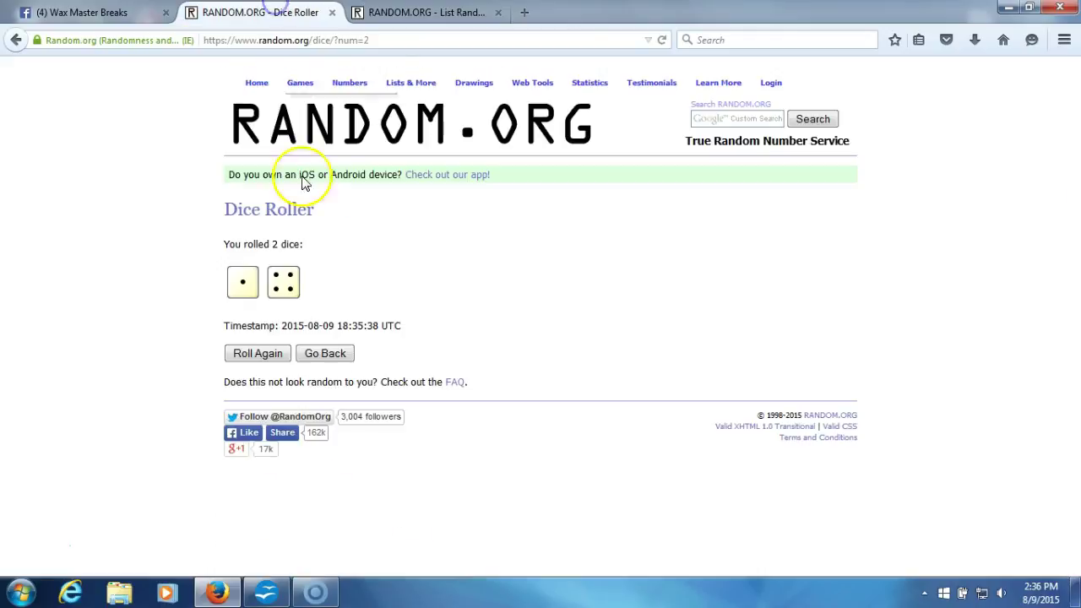
{"action": "left_click", "coordinate": [429, 14]}
{"action": "left_click", "coordinate": [1052, 594]}
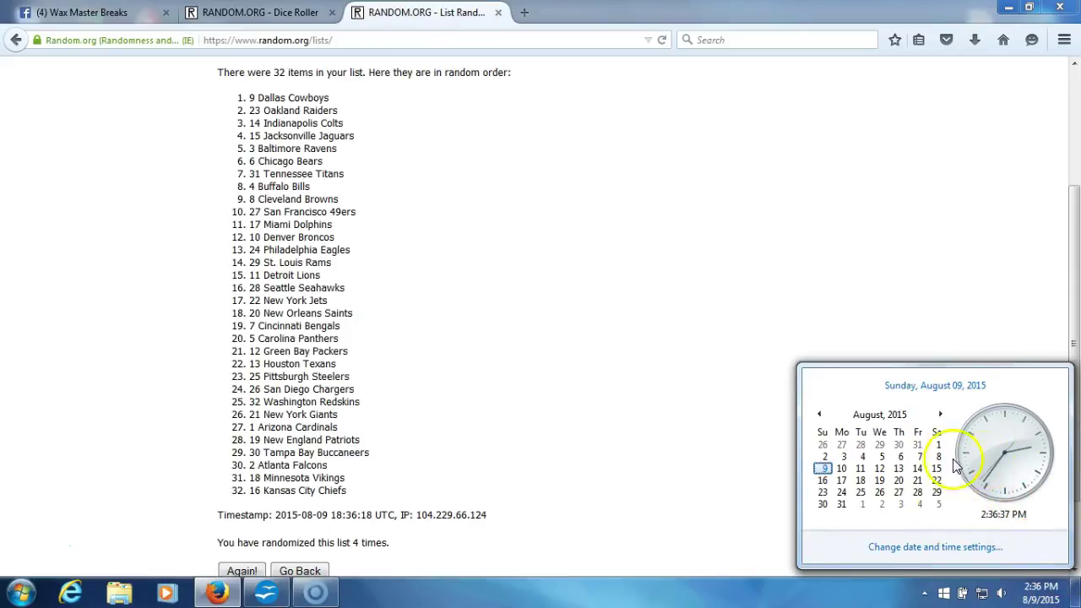
{"action": "left_click", "coordinate": [701, 478]}
{"action": "scroll", "coordinate": [592, 501], "scroll_direction": "down", "scroll_amount": 2}
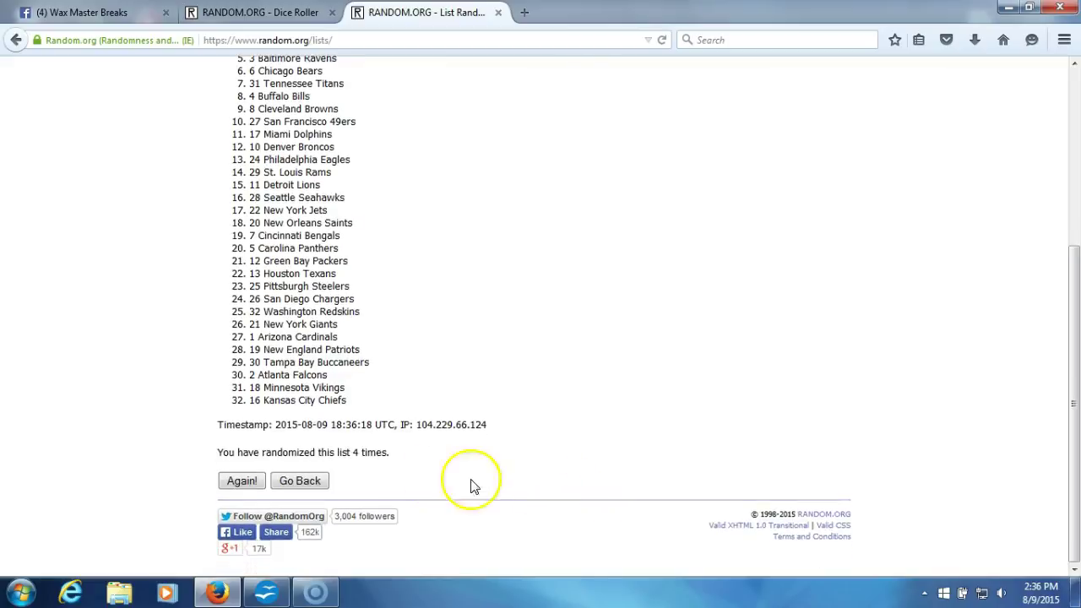
Shuffle the team list a fifth time and copy all 32 entries
{"action": "left_click", "coordinate": [245, 481]}
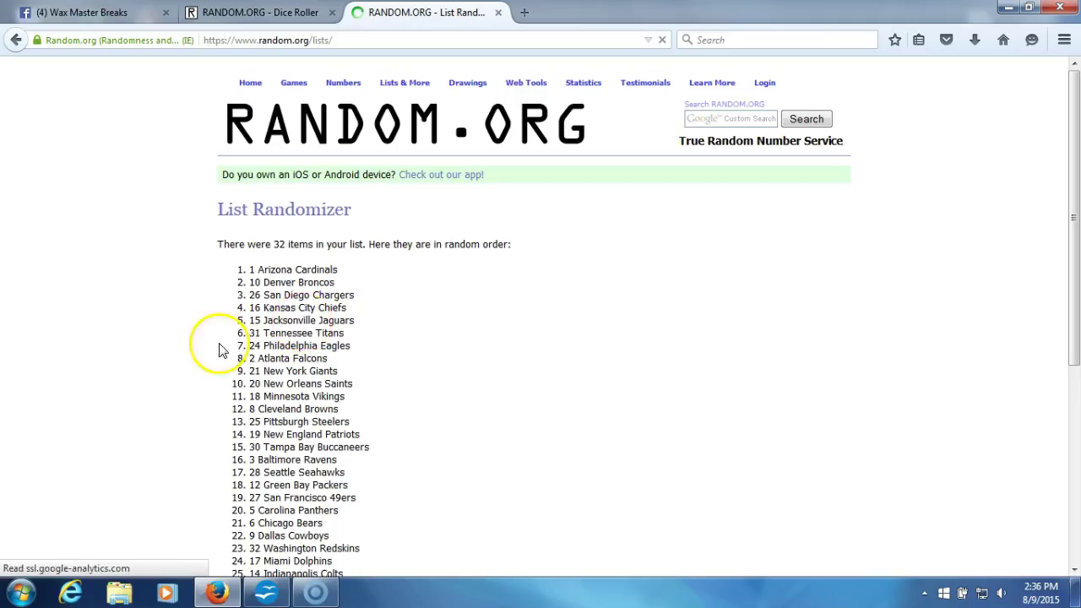
{"action": "left_click_drag", "start_coordinate": [212, 272], "coordinate": [368, 506]}
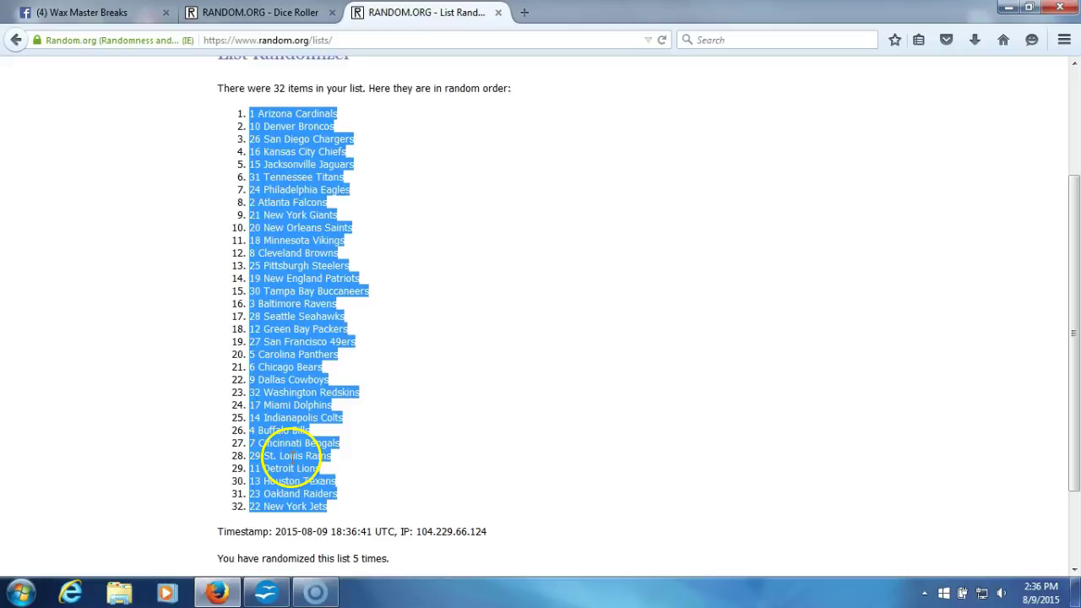
{"action": "right_click", "coordinate": [290, 456]}
{"action": "left_click", "coordinate": [298, 470]}
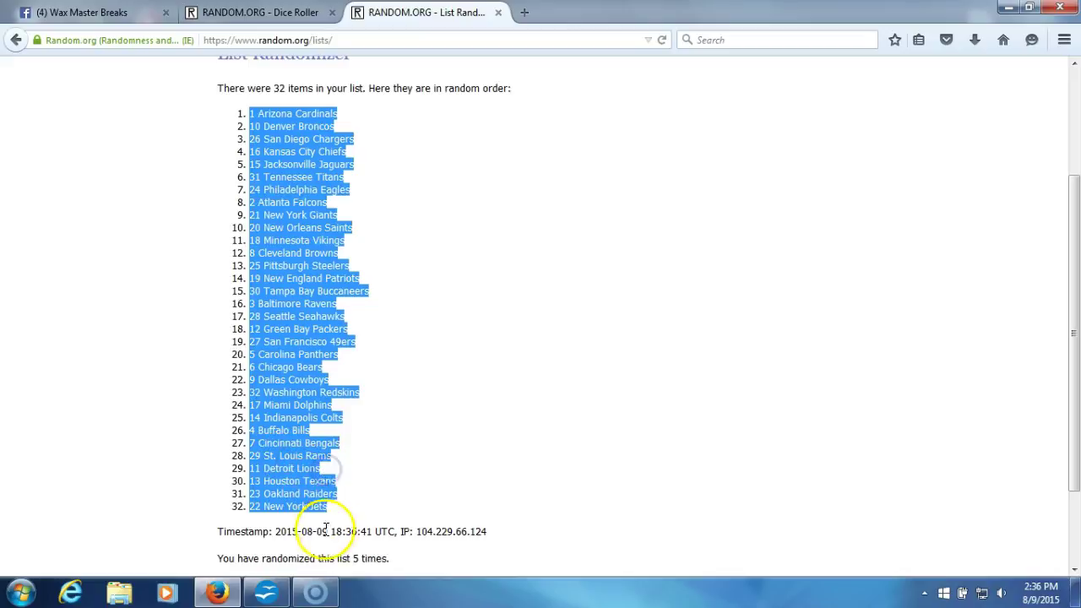
{"action": "left_click_drag", "start_coordinate": [347, 559], "coordinate": [361, 560]}
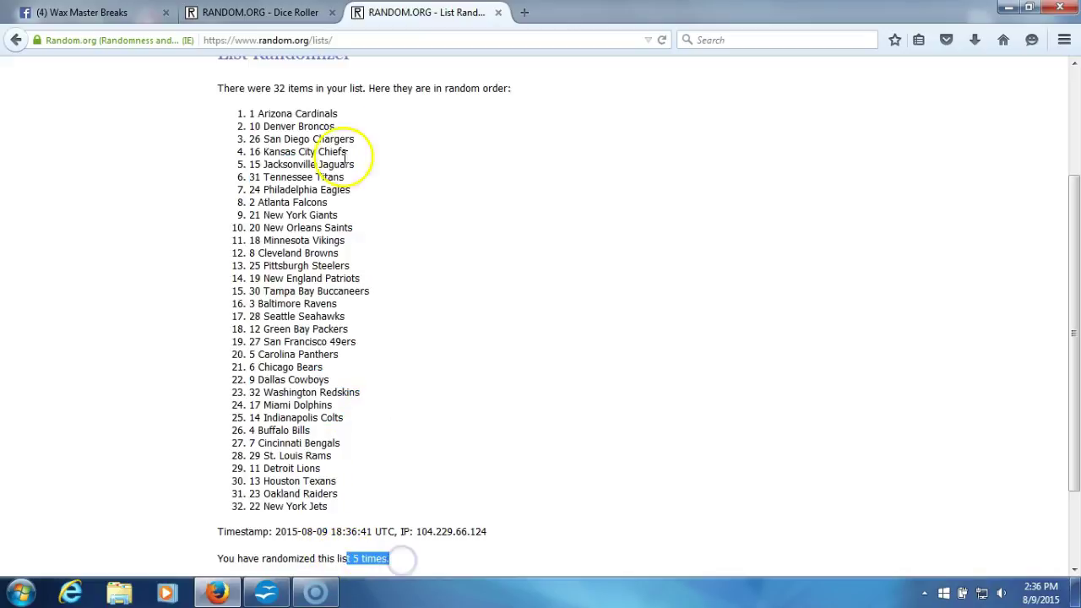
{"action": "left_click", "coordinate": [292, 15]}
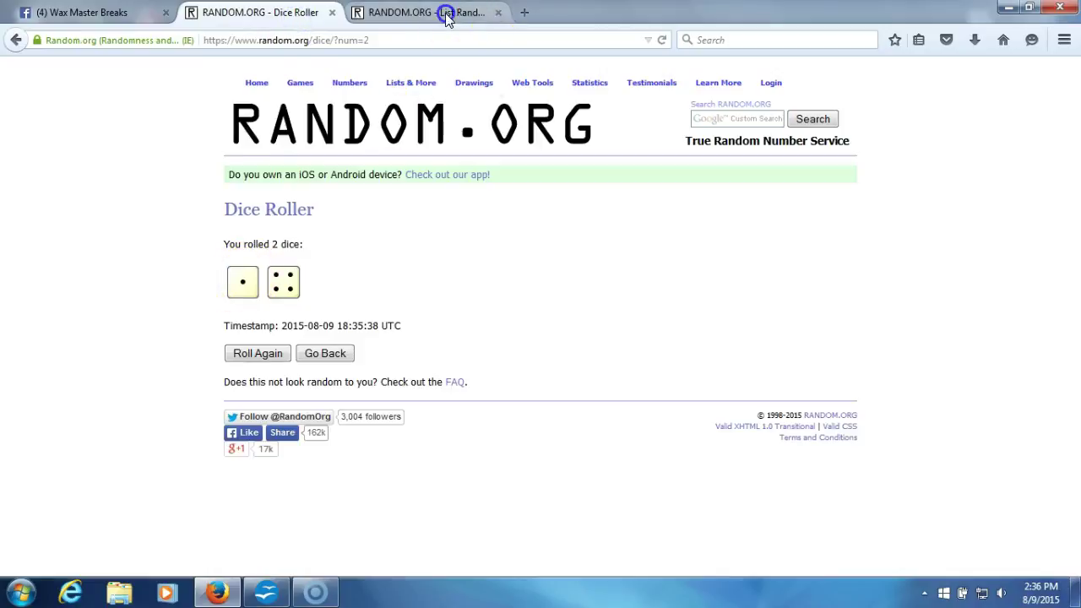
Paste Special the copied team list into Calc starting at cell B1
{"action": "left_click", "coordinate": [411, 13]}
{"action": "left_click", "coordinate": [287, 596]}
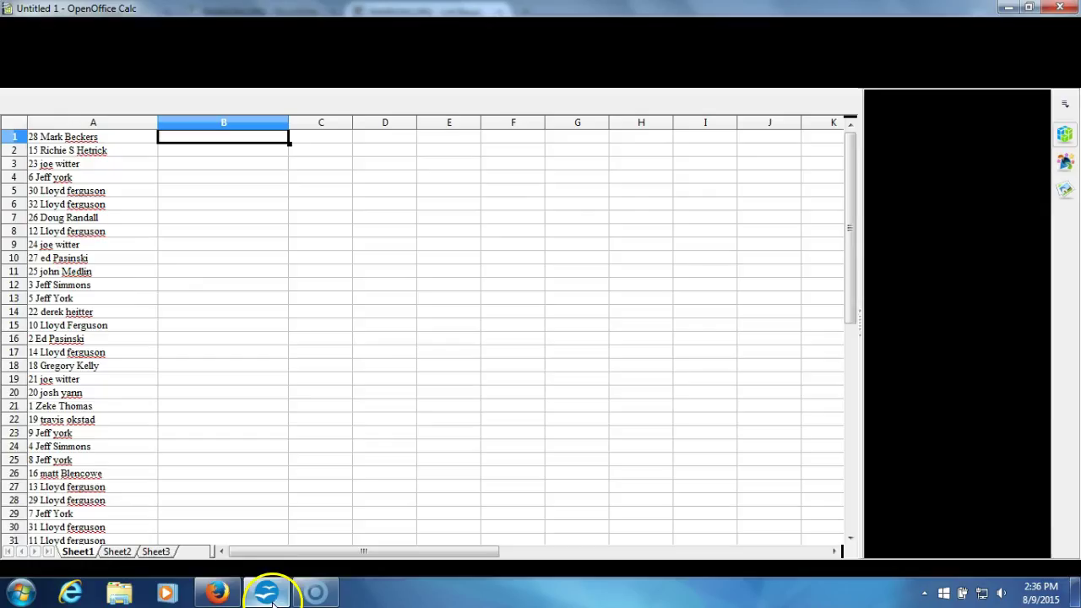
{"action": "right_click", "coordinate": [182, 135]}
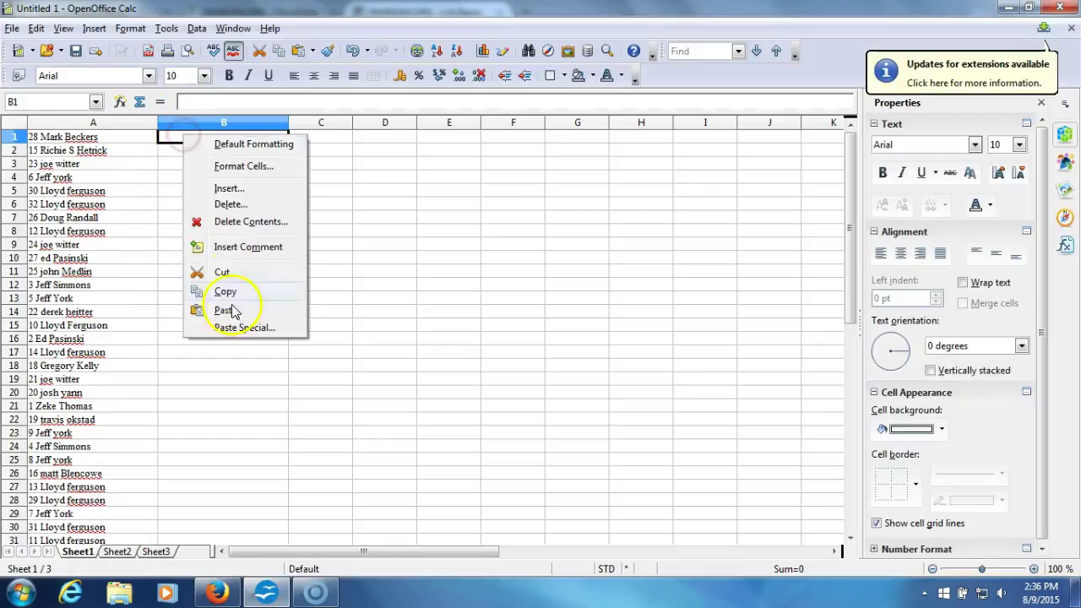
{"action": "left_click", "coordinate": [233, 328]}
{"action": "left_click", "coordinate": [718, 217]}
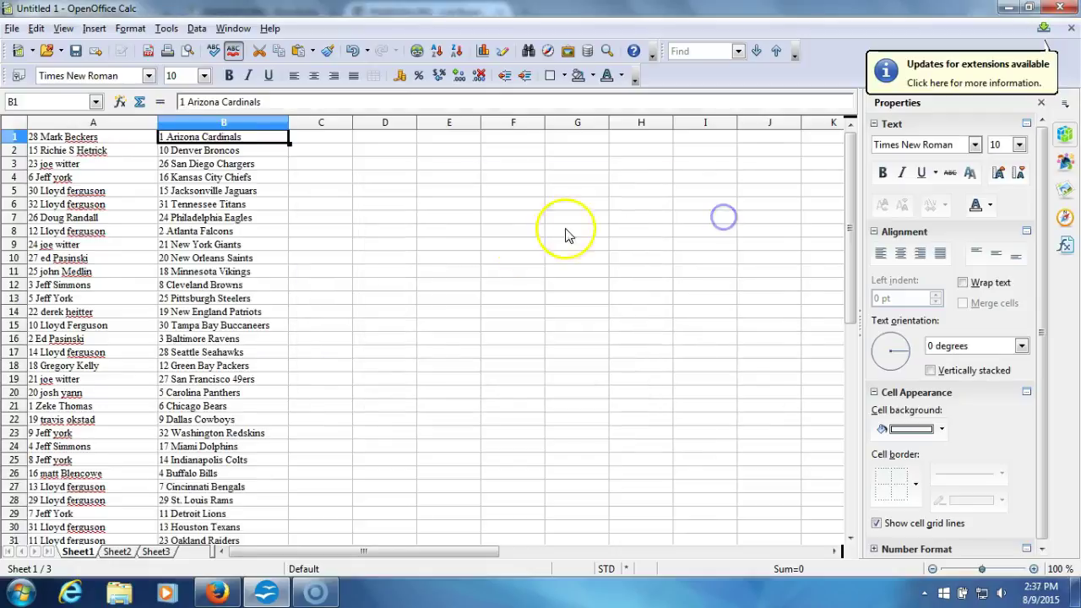
{"action": "left_click", "coordinate": [381, 461]}
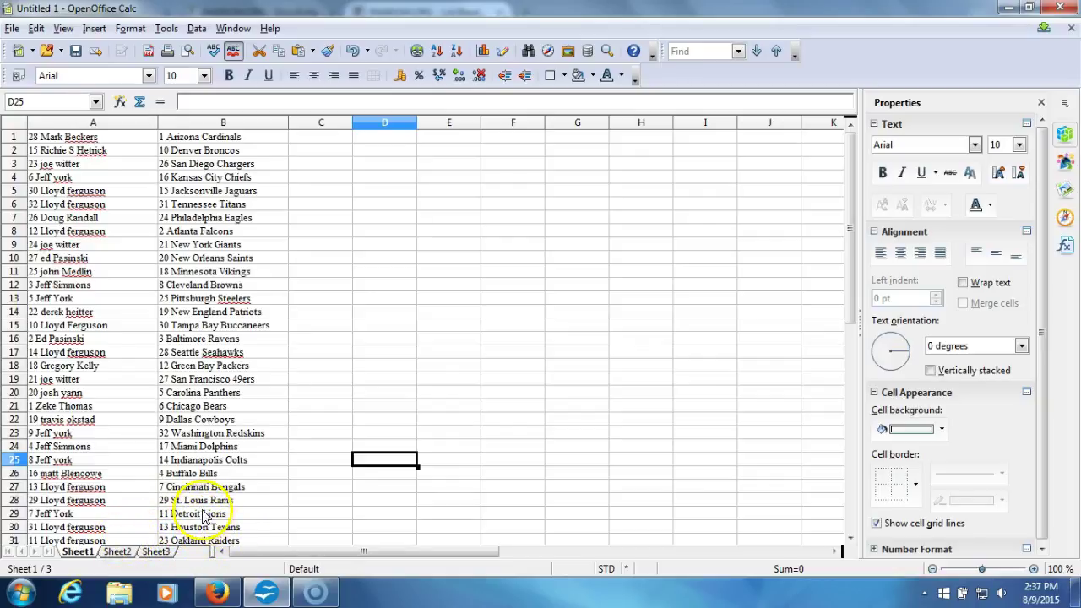
Check the rows down to row 32 and print the pairings sheet directly
{"action": "scroll", "coordinate": [229, 519], "scroll_direction": "down", "scroll_amount": 1}
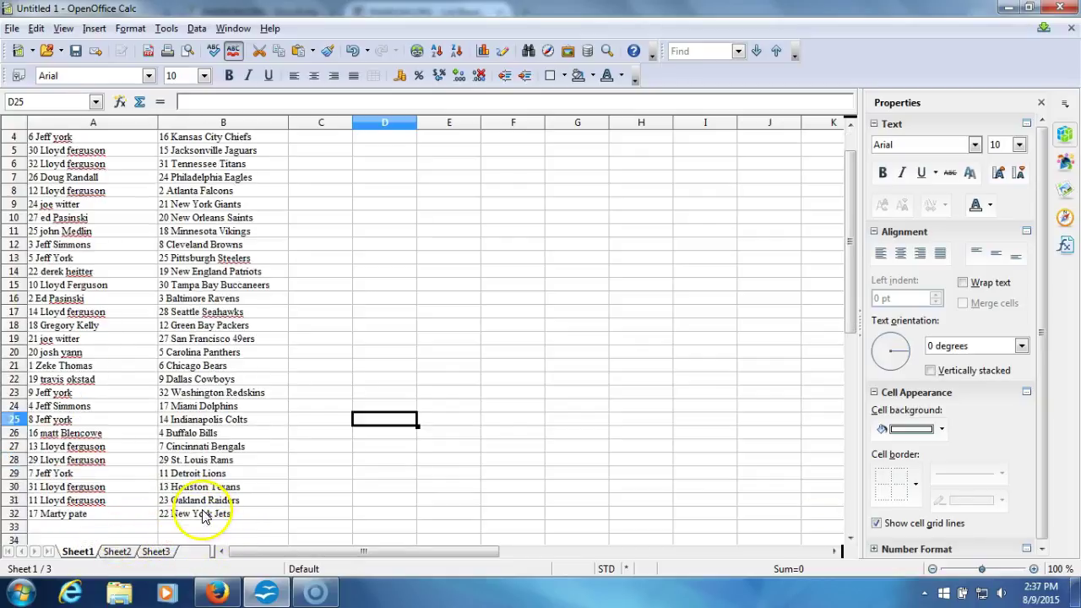
{"action": "left_click", "coordinate": [169, 51]}
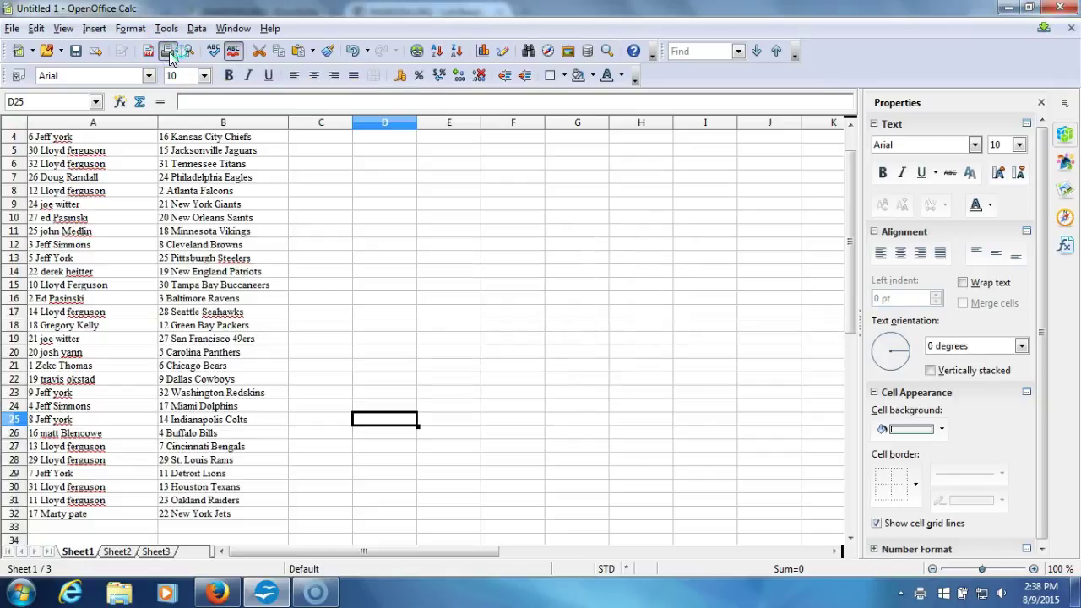